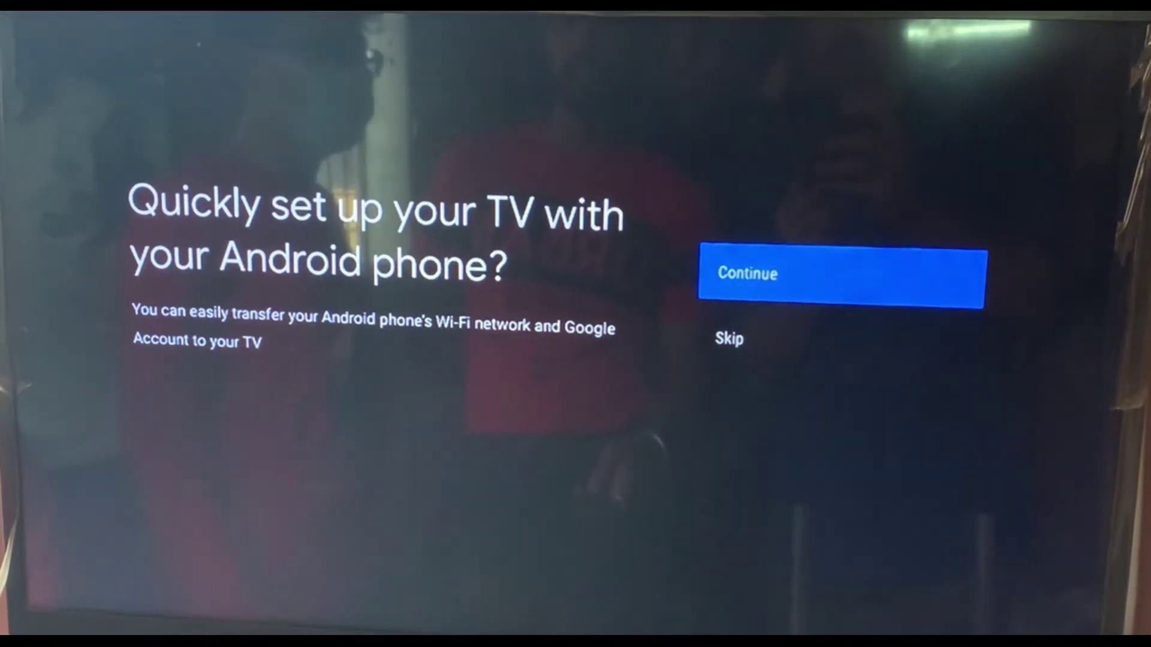
Step: Skip Android phone setup and Google sign-in, then accept the terms and allow location
{"action": "key", "text": "Down"}
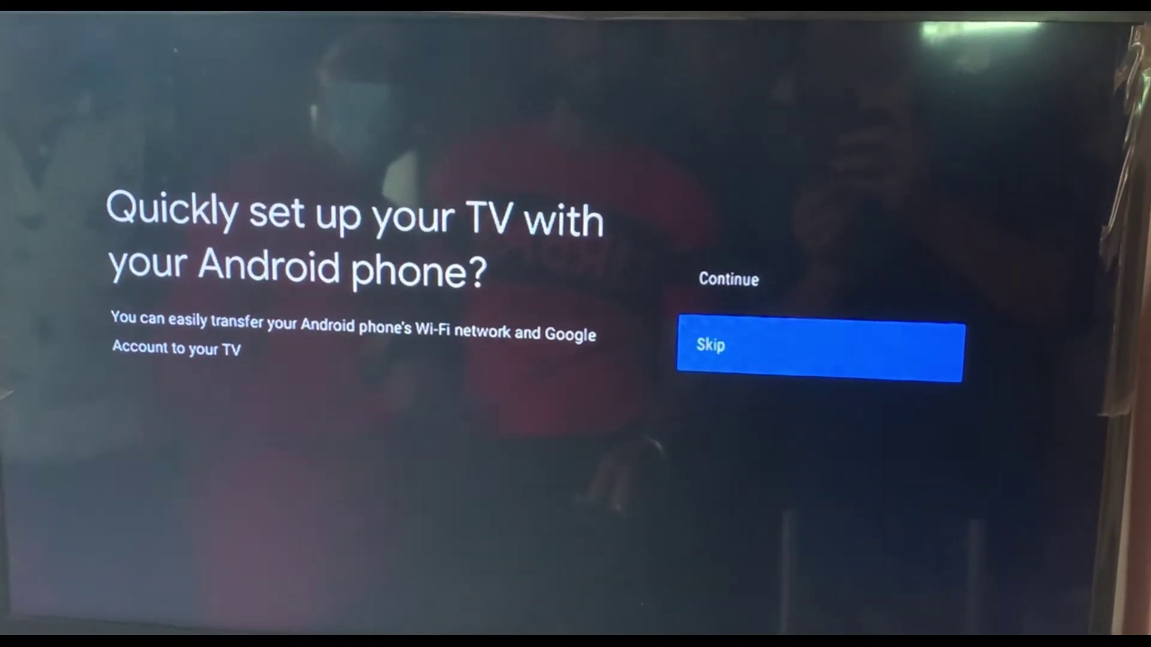
{"action": "key", "text": "Return"}
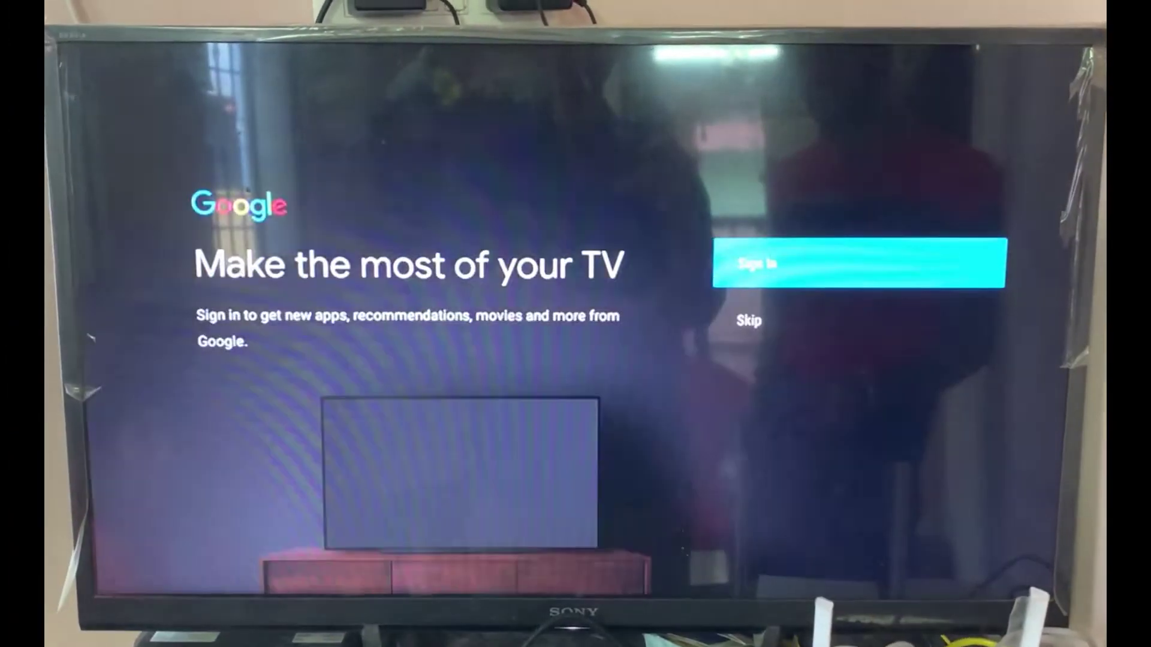
{"action": "key", "text": "Down"}
{"action": "key", "text": "Return"}
{"action": "key", "text": "Return"}
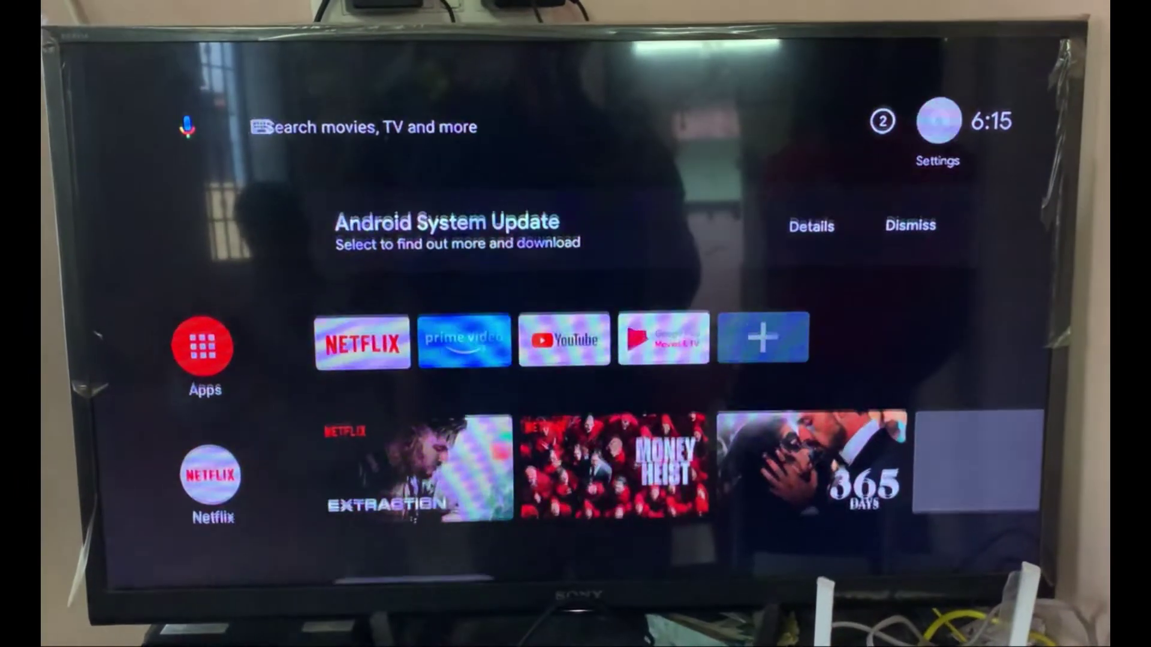
{"action": "key", "text": "Up"}
Step: Check for a system update in Settings > Device Preferences, getting the 623.5 MB update
{"action": "key", "text": "Return"}
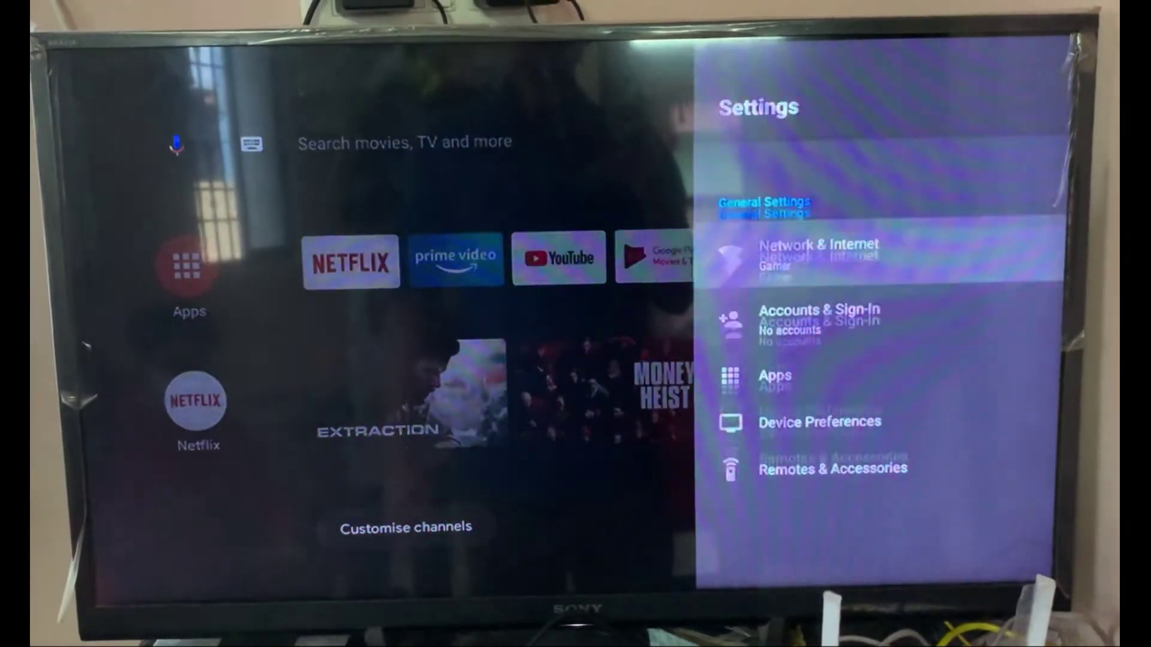
{"action": "key", "text": "Down"}
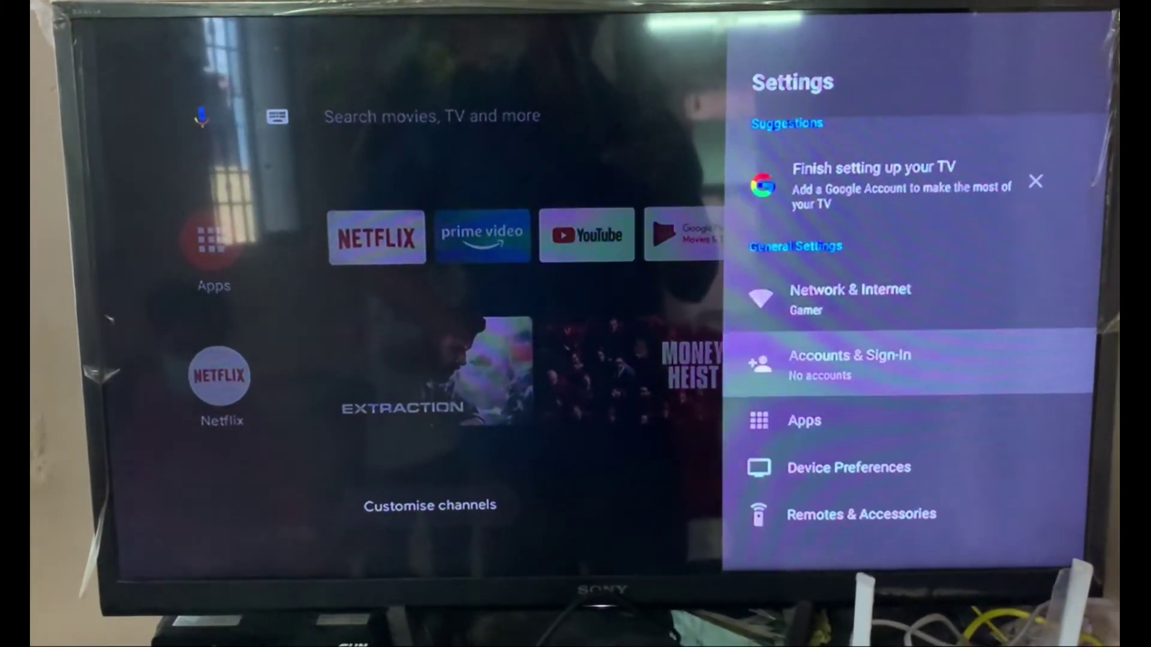
{"action": "key", "text": "Down"}
{"action": "key", "text": "Down"}
{"action": "key", "text": "Return"}
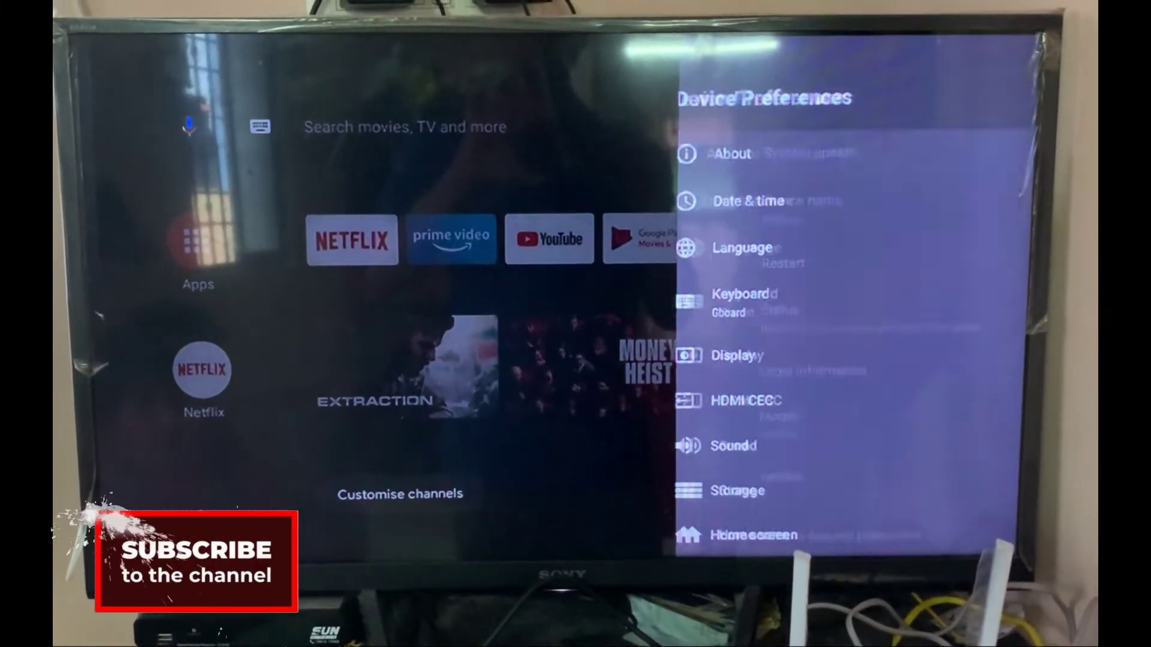
{"action": "key", "text": "Return"}
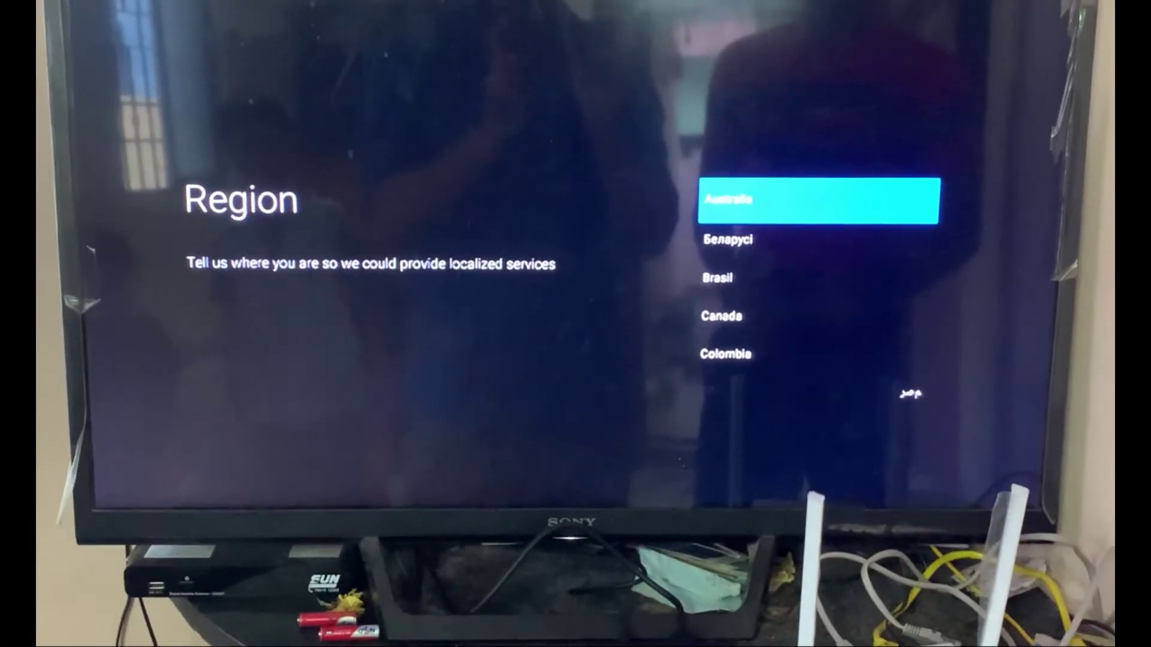
Step: Choose India from the region list and reach the Wi-Fi-connected home screen
{"action": "key", "text": "Down"}
{"action": "key", "text": "Down"}
{"action": "key", "text": "Down"}
{"action": "key", "text": "Down"}
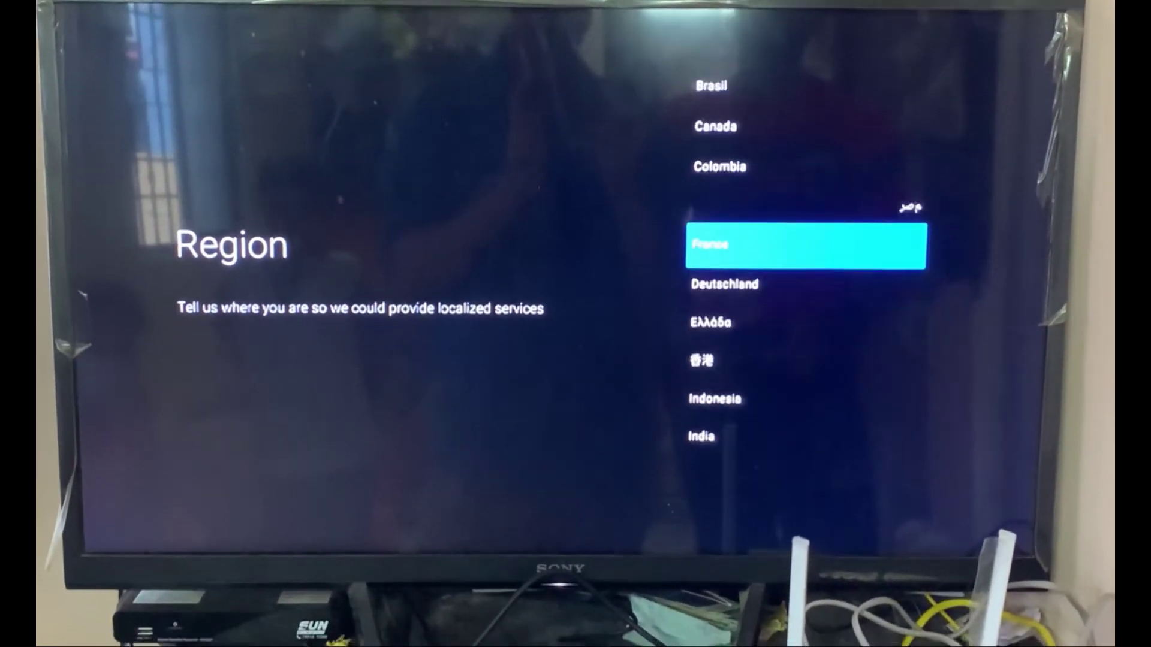
{"action": "key", "text": "Down"}
{"action": "key", "text": "Down"}
{"action": "key", "text": "Down"}
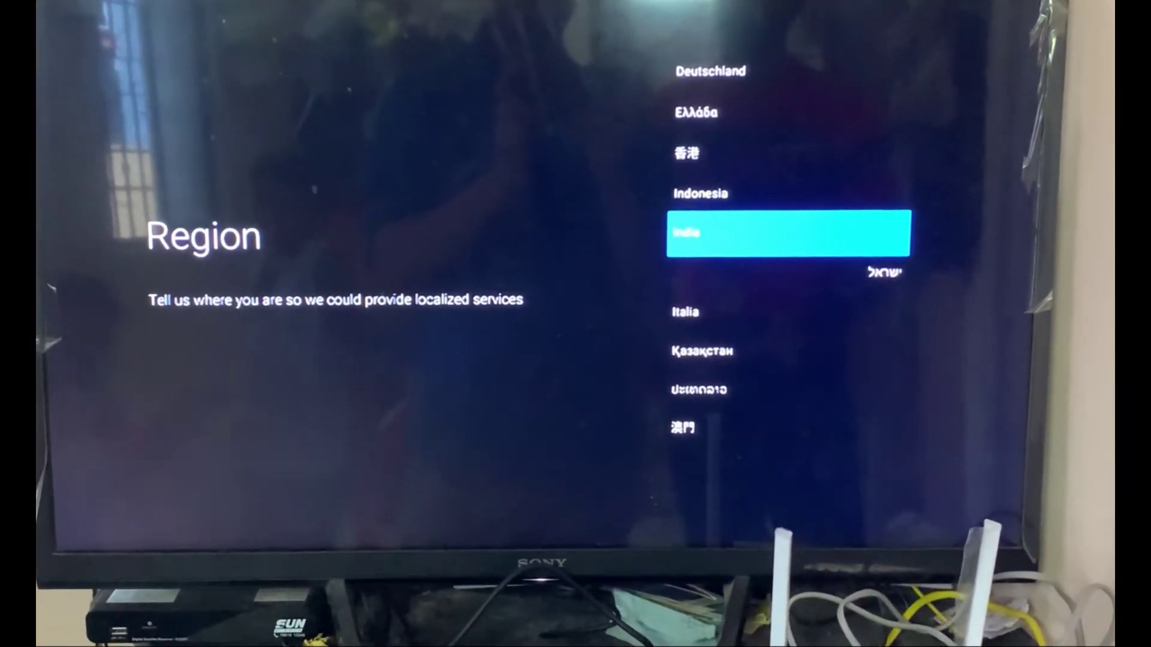
{"action": "key", "text": "Return"}
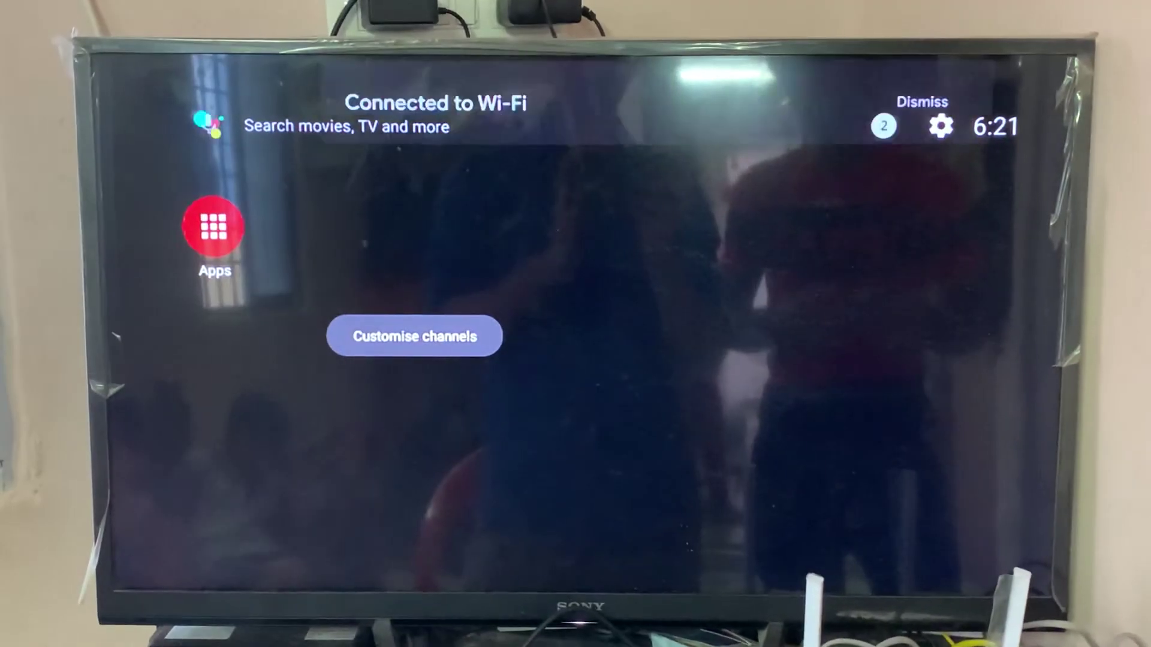